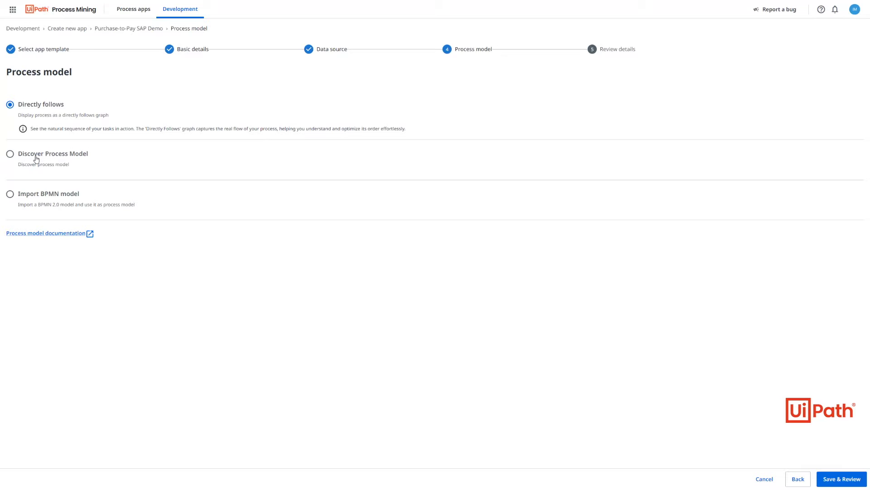
- Base the Purchase-to-Pay app on a discovered process model, then review and create it
click(36, 159)
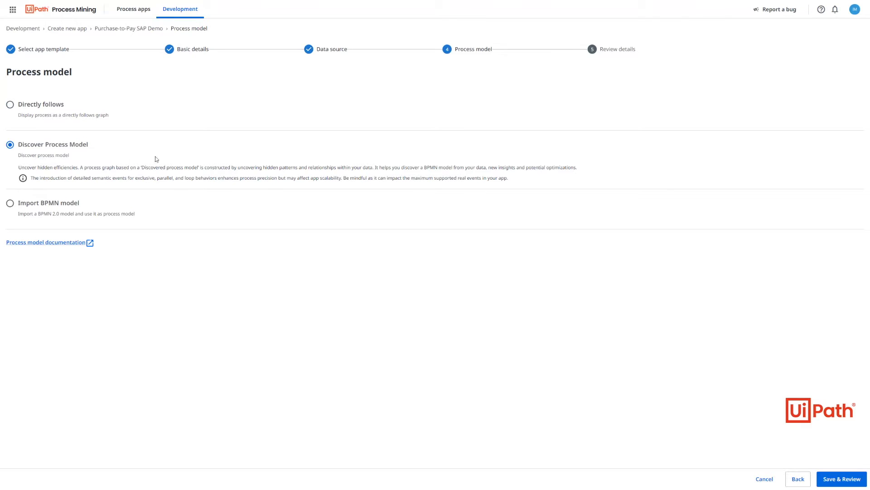
click(837, 478)
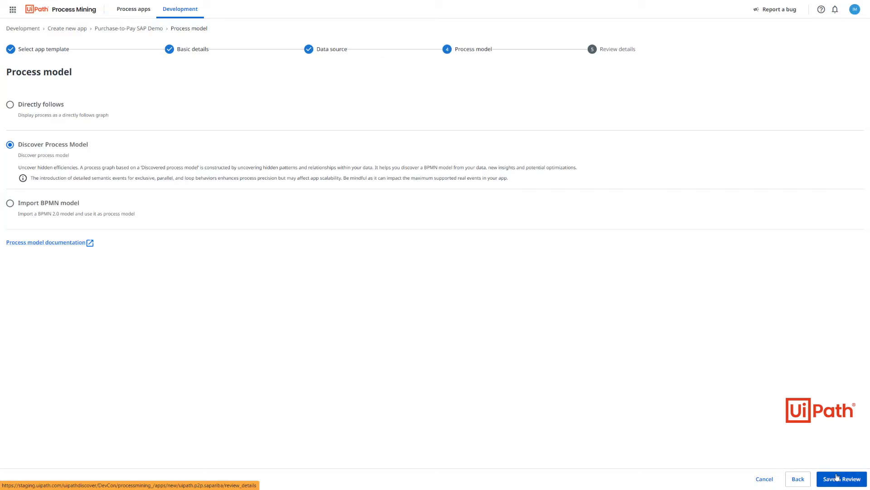
click(836, 477)
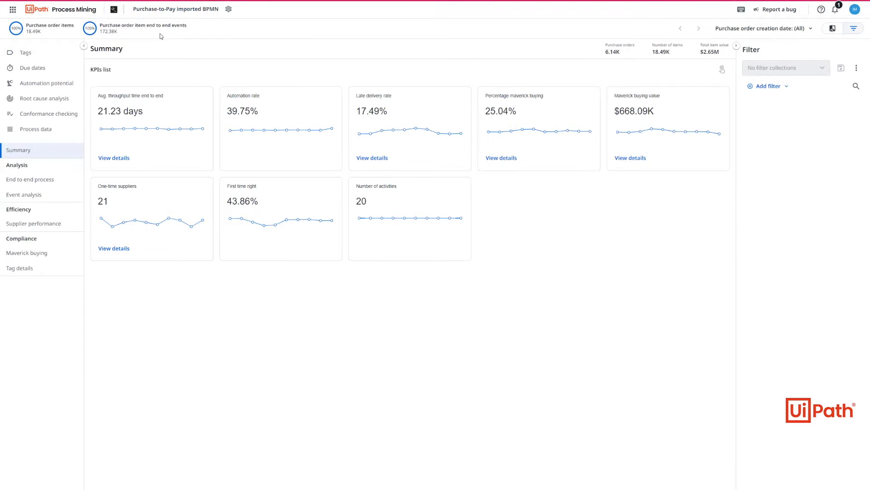
- Check the exact purchase order item and event counts shown in the app header
mouse_move(131, 32)
mouse_move(47, 31)
- Show the End to end process graph with only the most common variant, then add variants one by one
click(40, 180)
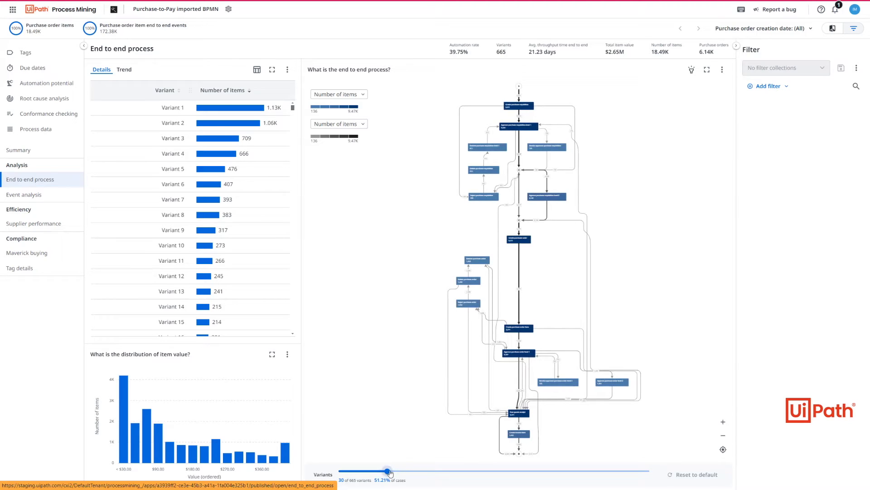
drag(387, 471, 338, 475)
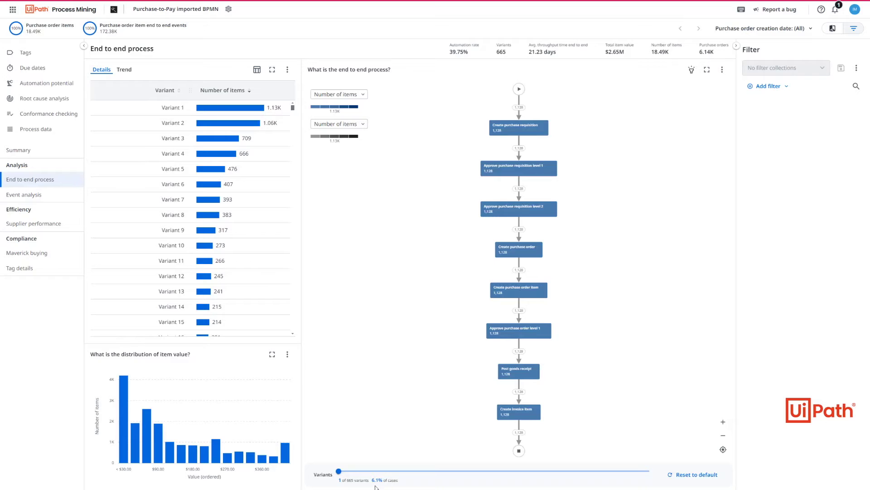
key(Right)
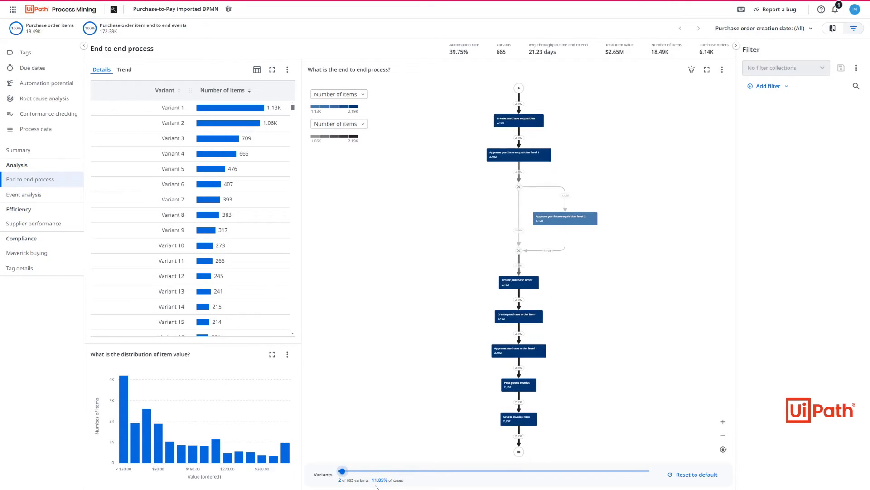
key(Right)
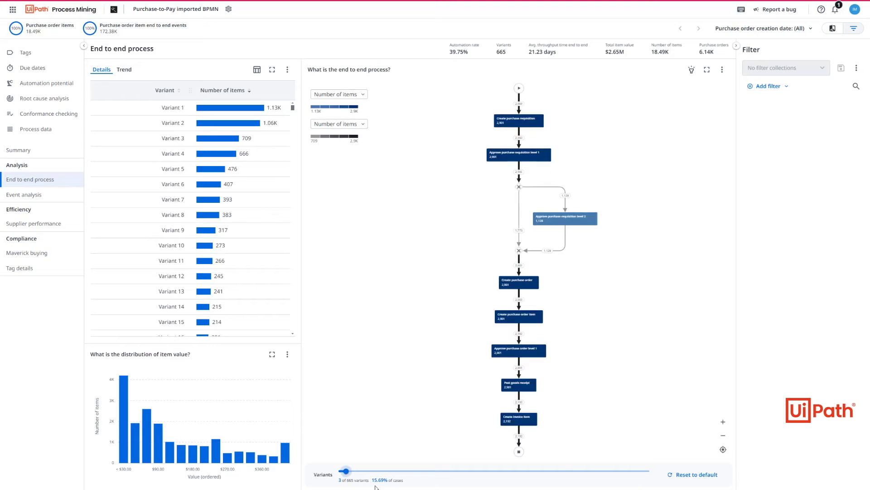
key(Right)
key(Right)
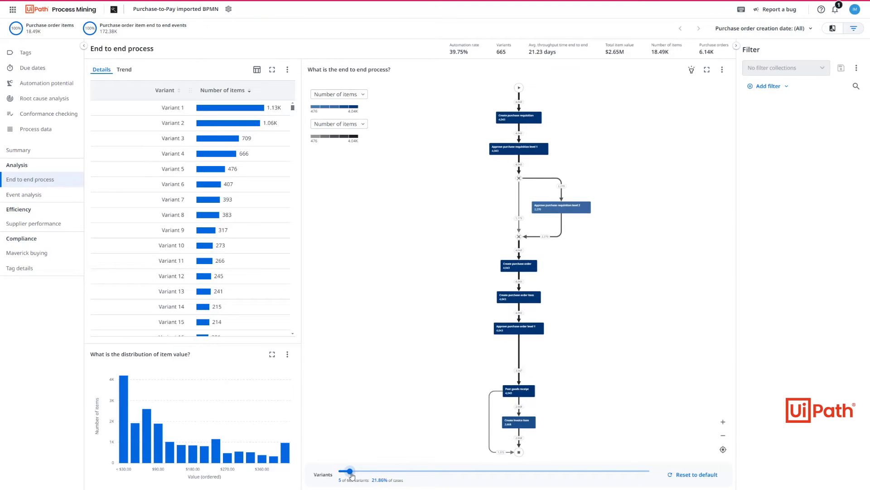
- Expand the process graph to all 665 variants and pan to view other activities
drag(350, 471, 658, 471)
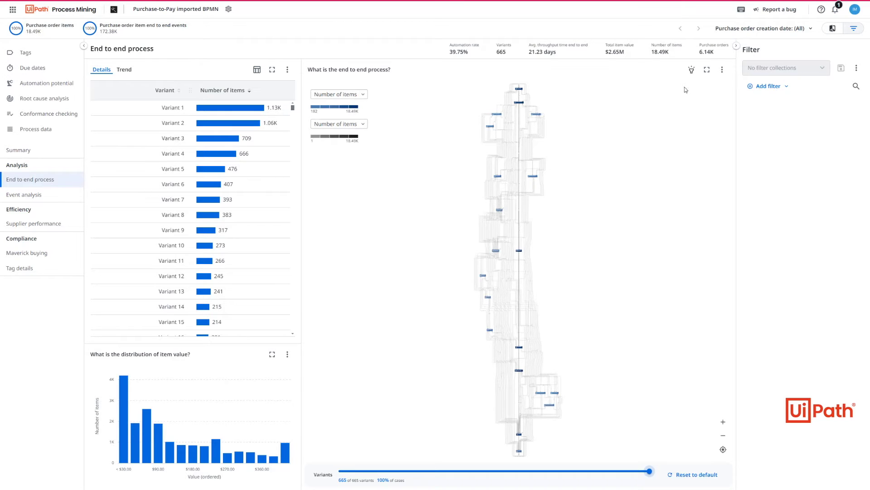
scroll(560, 244, up, 3)
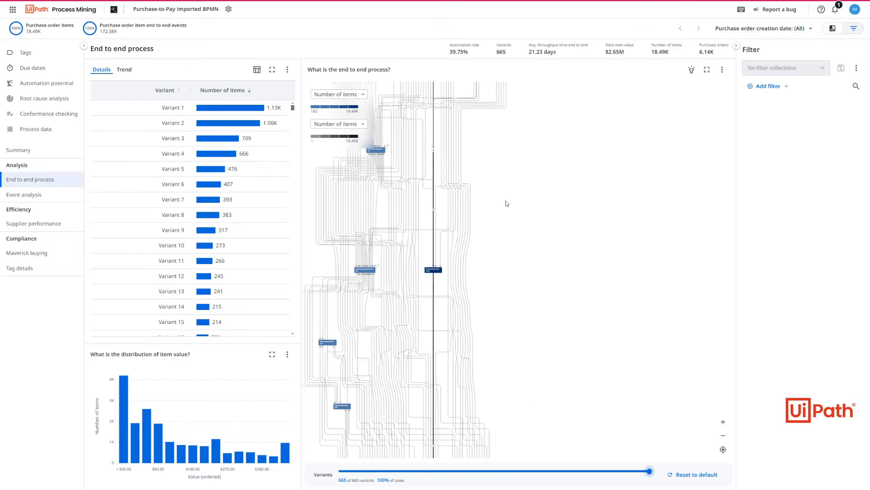
drag(557, 243, 607, 370)
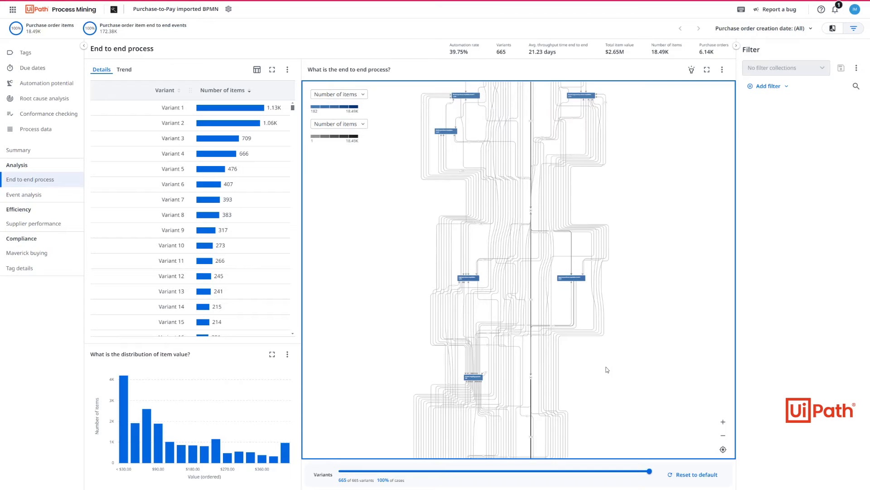
- List process inefficiencies and exclude low automation and rework types, leaving only bottlenecks
click(690, 71)
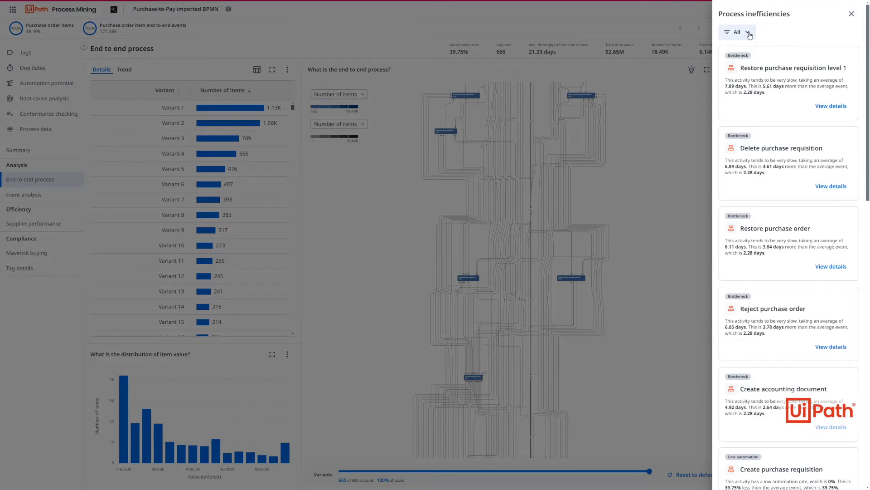
scroll(781, 105, down, 5)
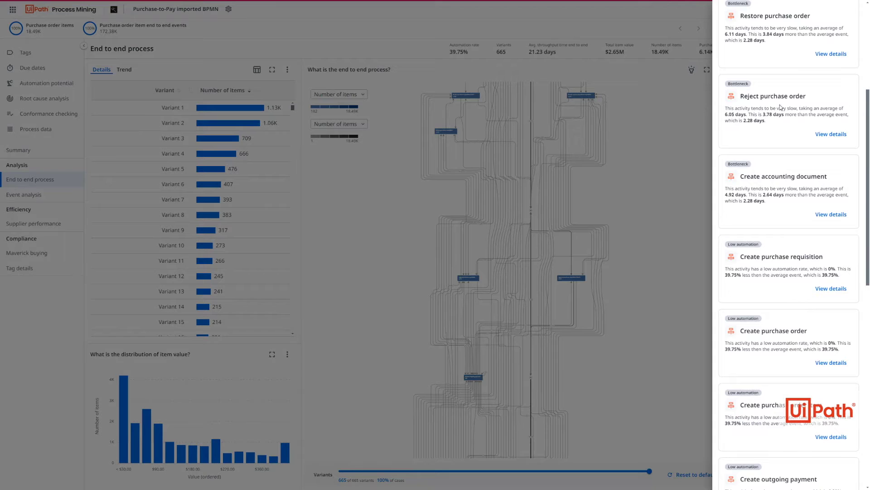
scroll(781, 108, up, 5)
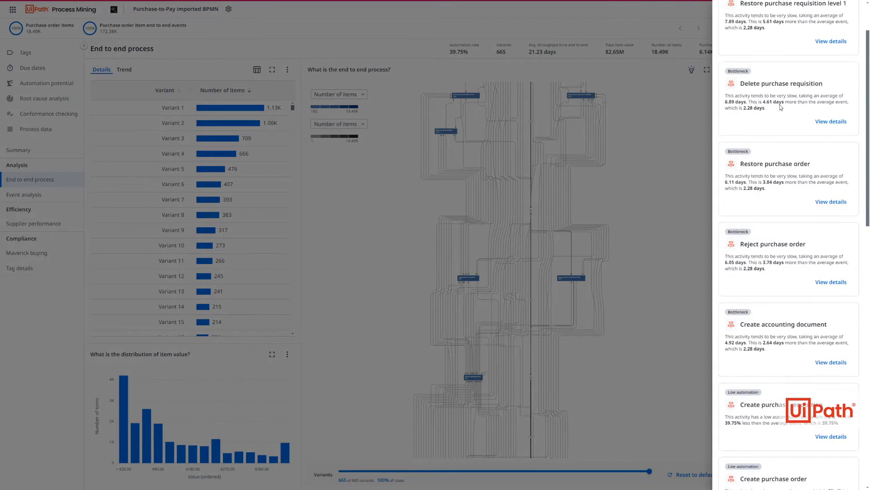
click(751, 34)
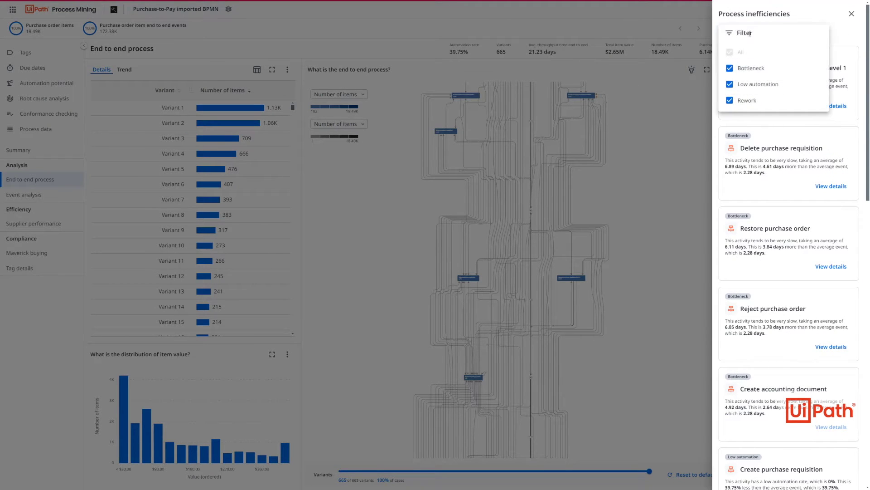
click(730, 85)
click(730, 100)
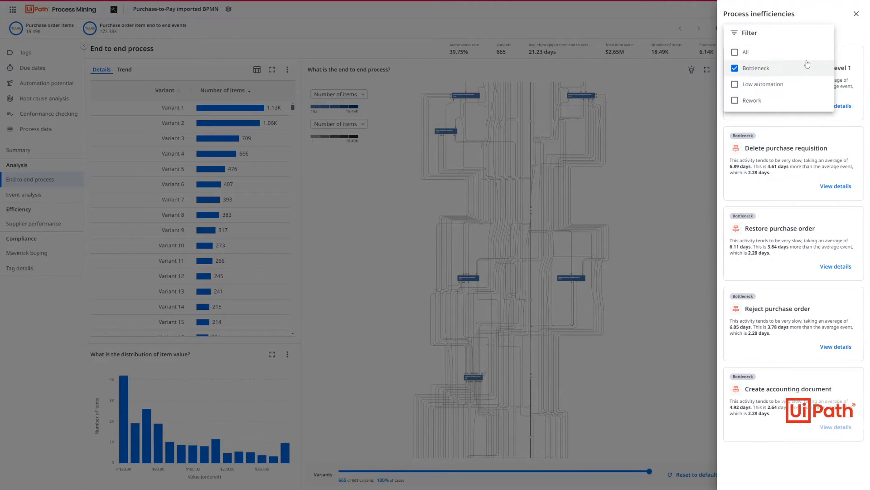
click(845, 42)
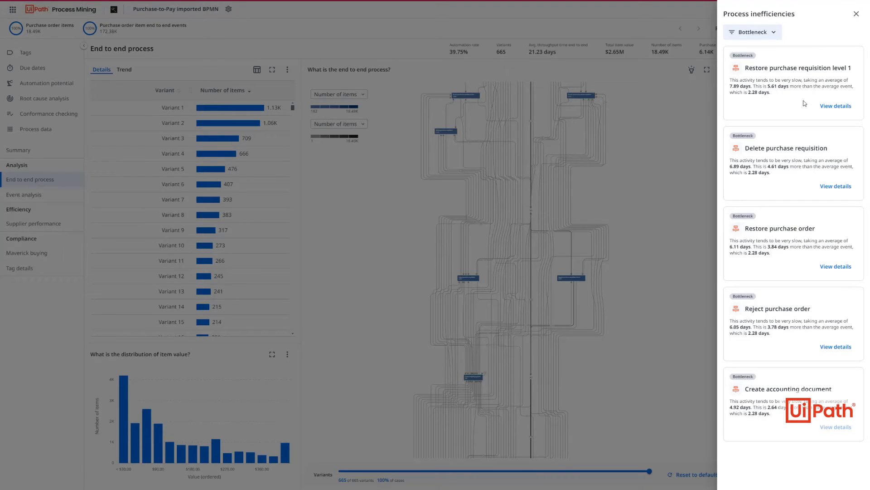
- Inspect the Restore purchase requisition level 1 bottleneck, then remove its filter and switch to Conformance checking
click(826, 108)
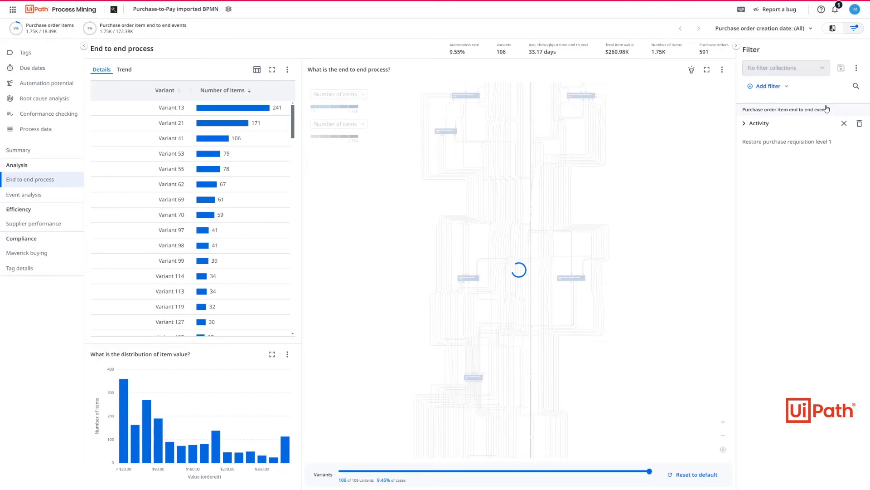
click(723, 70)
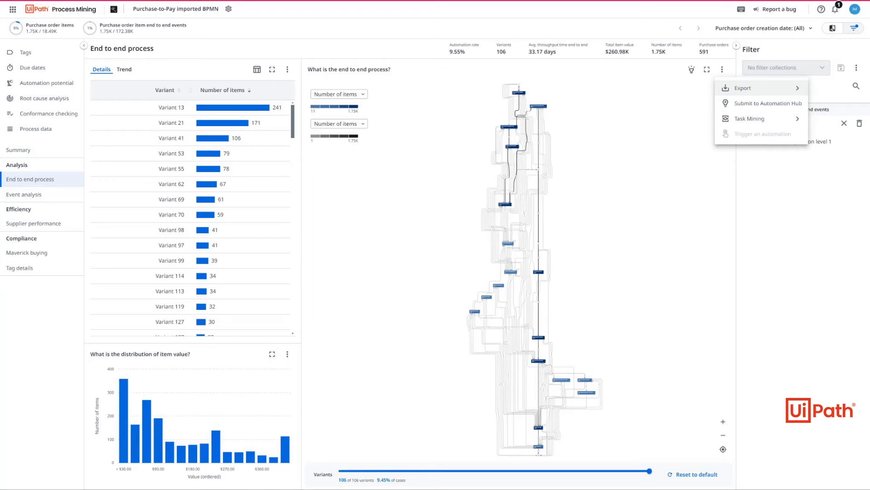
click(860, 122)
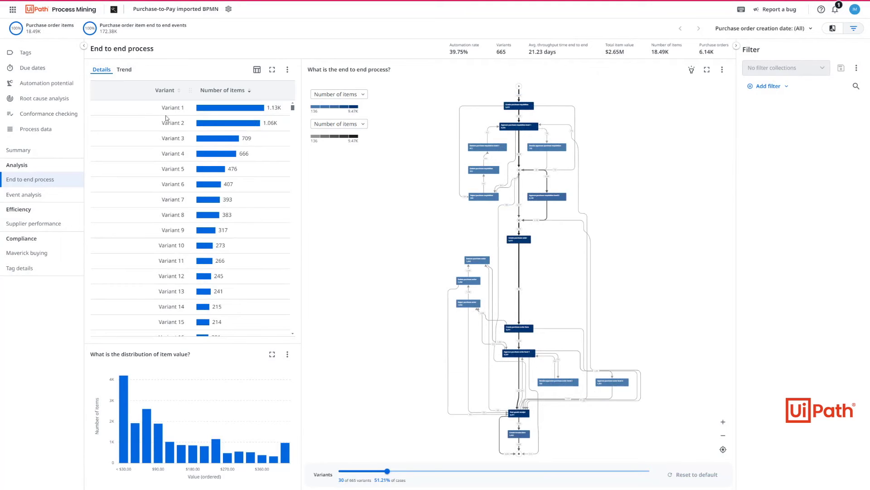
click(50, 114)
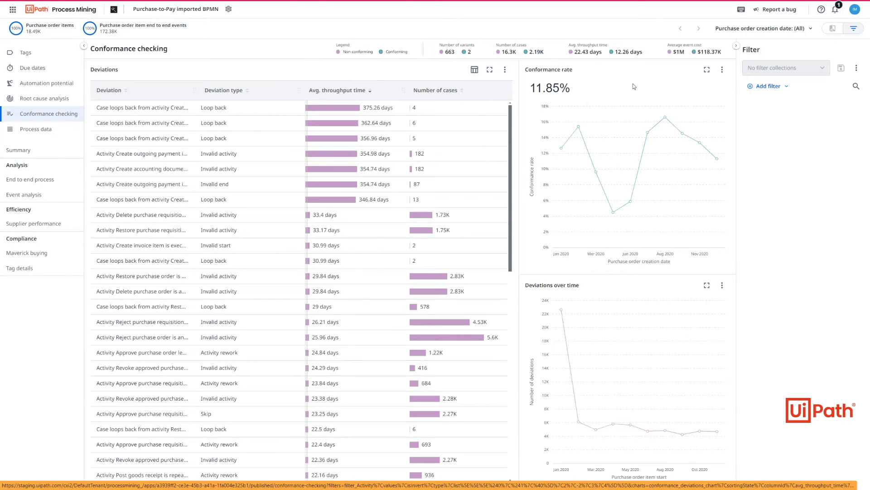
- Filter the Deviations list on the Activity rework deviation type, leaving four deviations
mouse_move(658, 110)
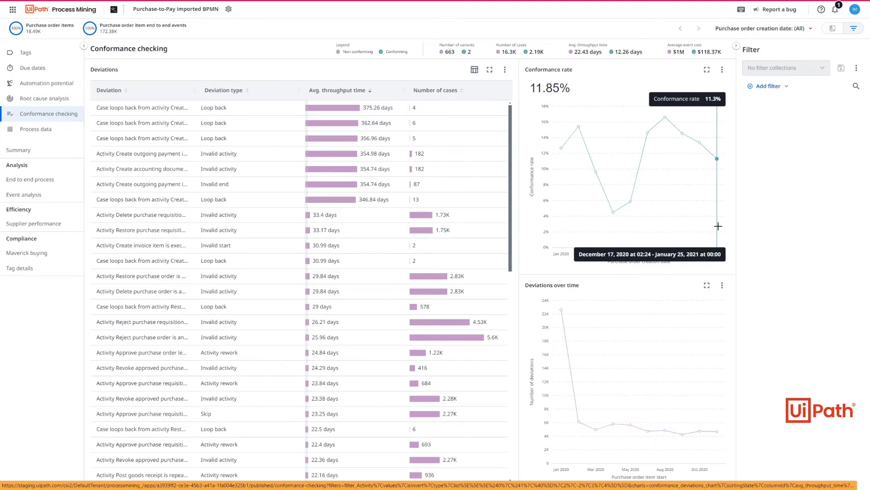
mouse_move(653, 305)
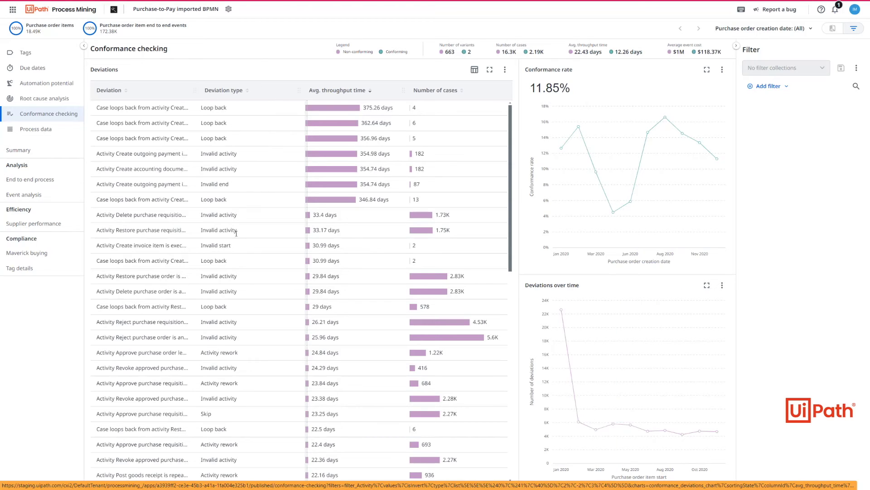
click(220, 350)
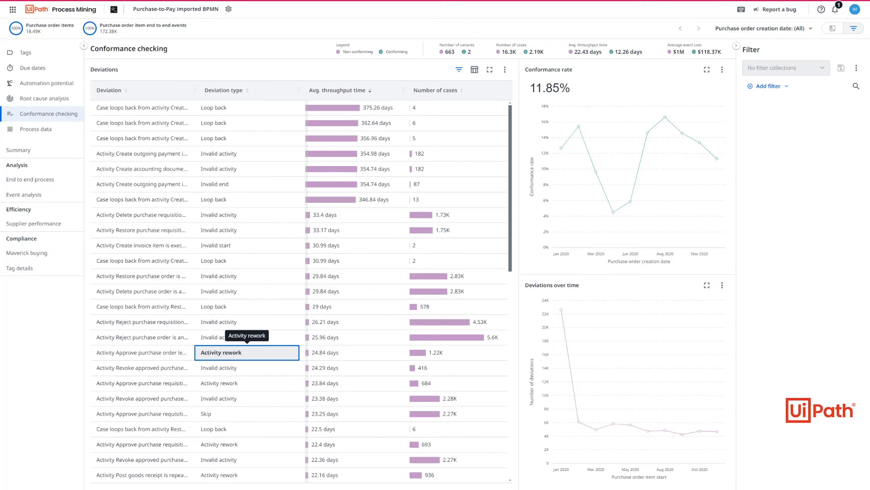
click(458, 71)
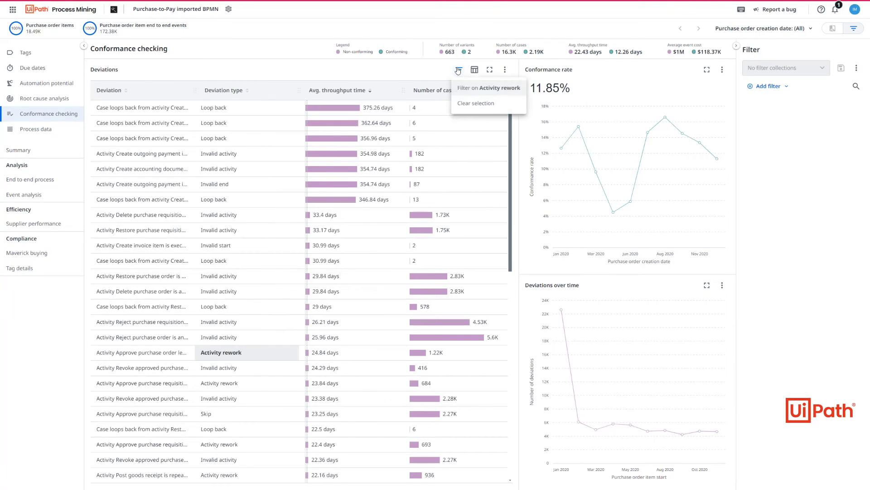
click(488, 88)
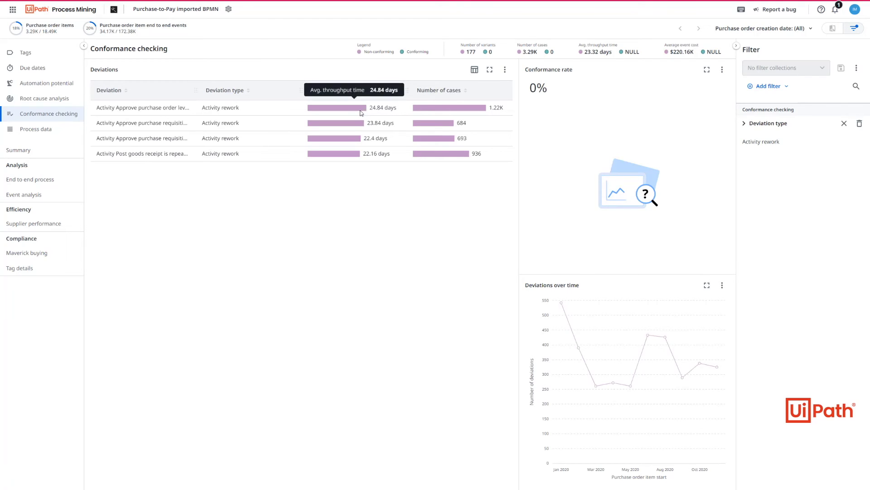
- Open the Automation potential dashboard and review the Approve purchase order level 1 opportunity
click(40, 85)
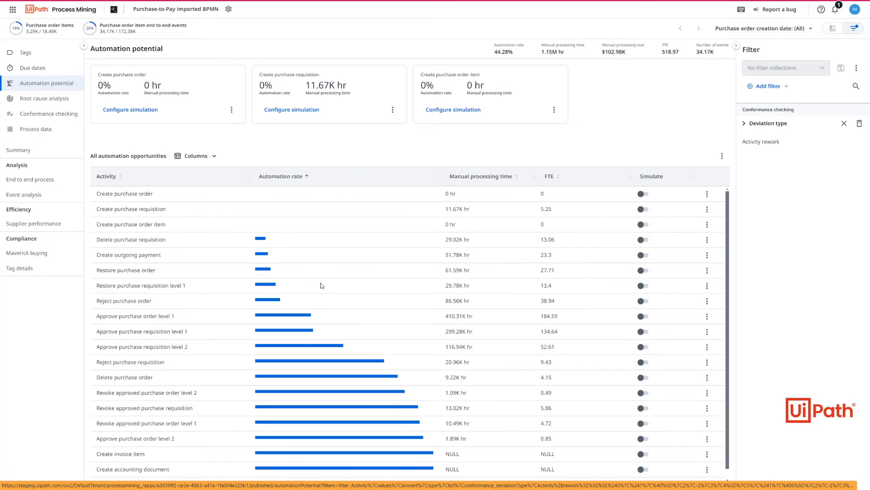
mouse_move(316, 316)
- Simulate automating Approve purchase order level 1 with 100% digital input, reaching 53.16% automation rate
click(642, 318)
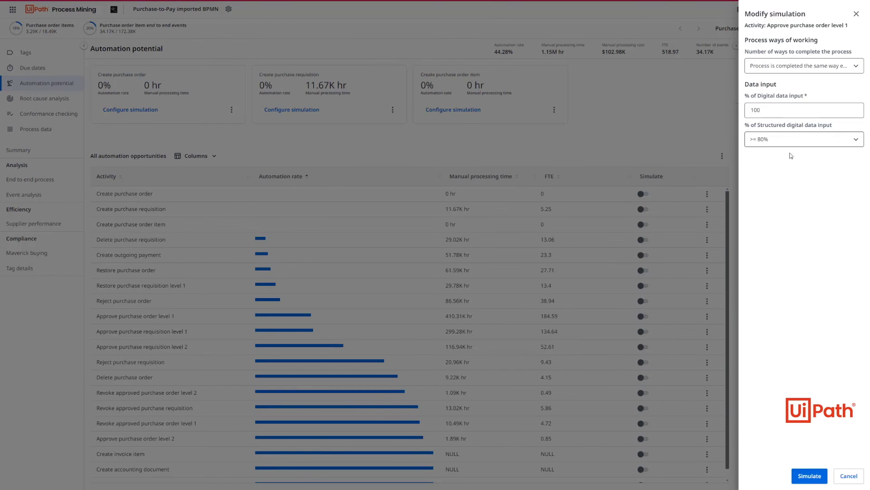
click(802, 476)
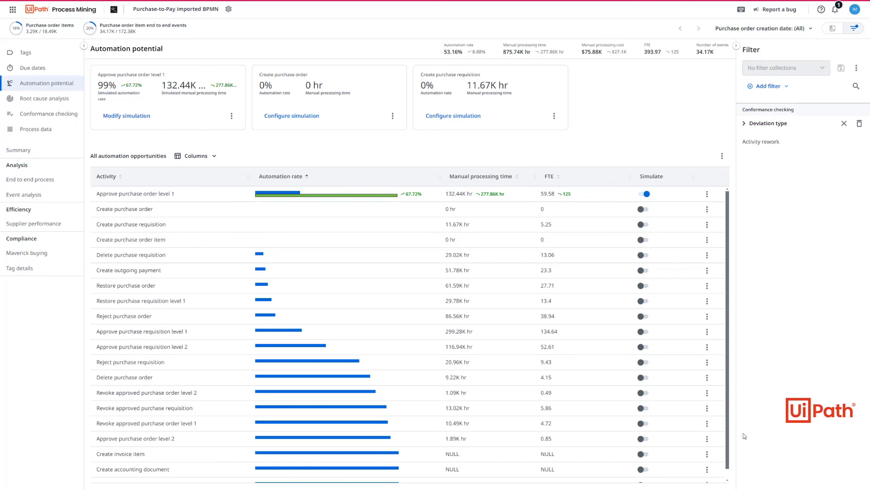
click(708, 193)
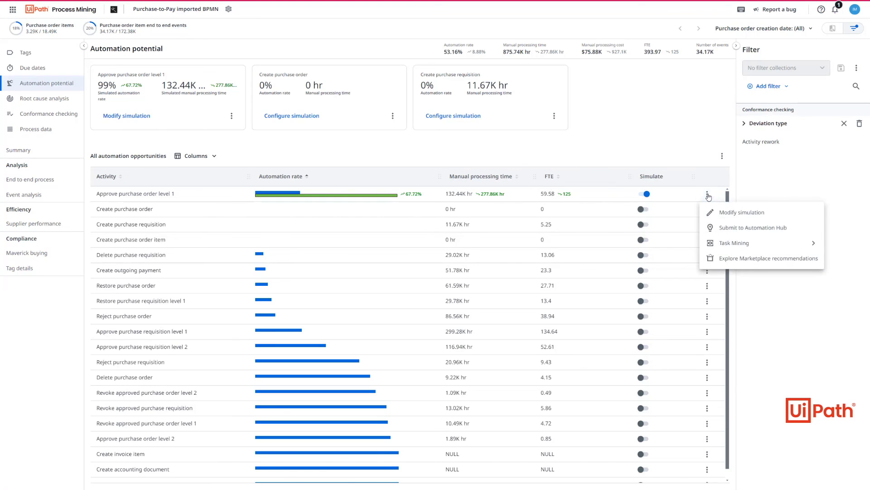
mouse_move(730, 243)
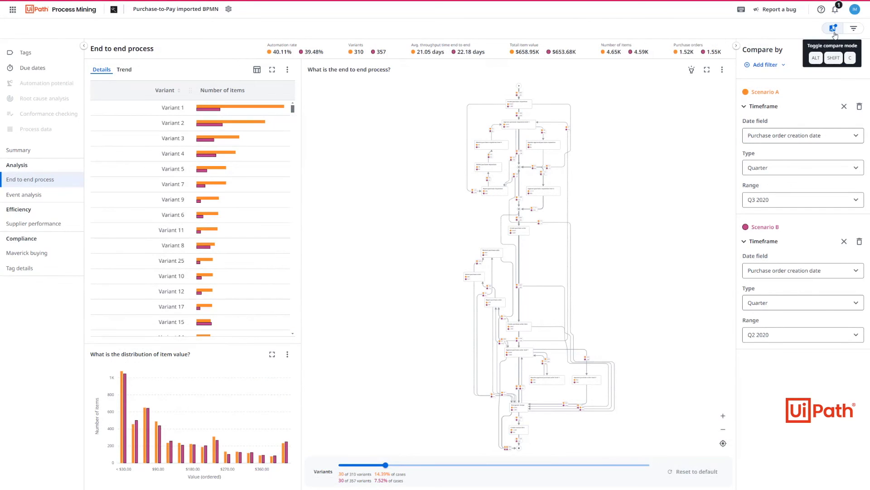
- Compare Q3 2020 against Q2 2020 in compare mode and zoom into the process graph
click(834, 33)
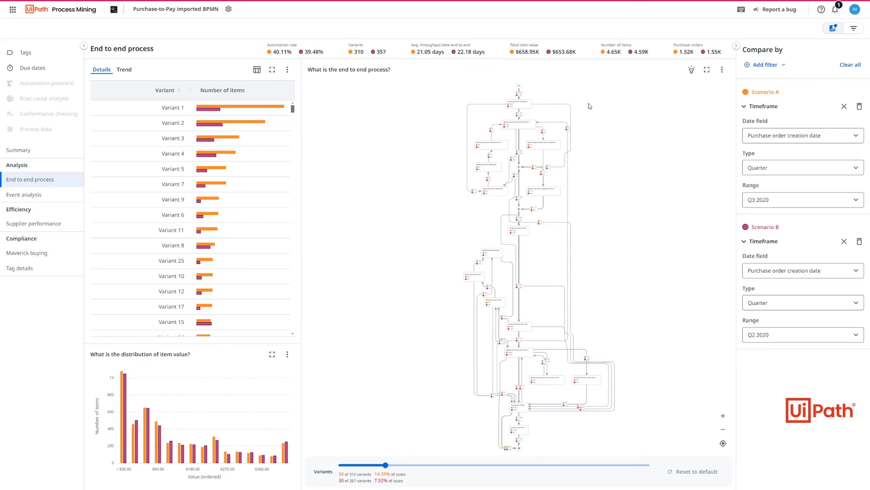
scroll(585, 146, up, 5)
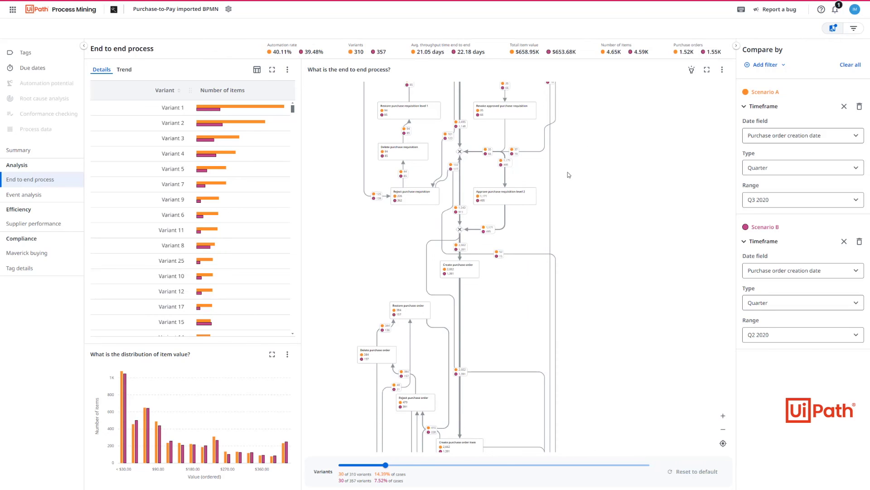